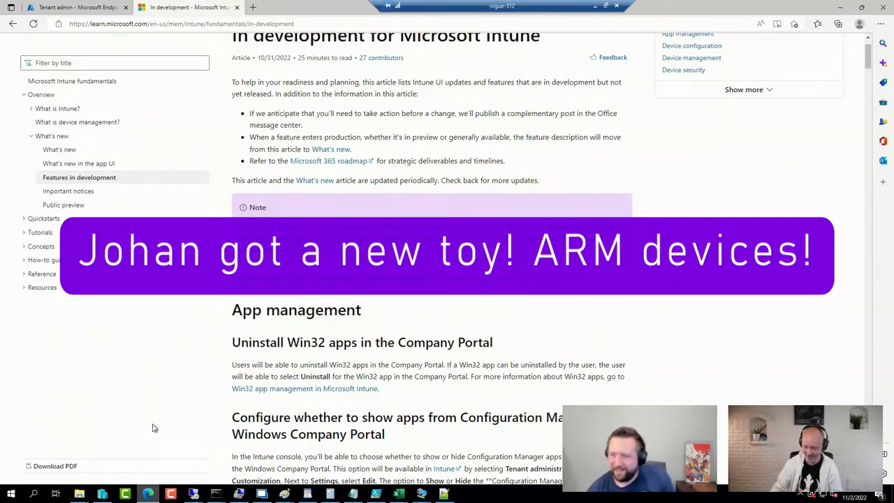
- Bring the E:\Demo\ARM64 File Explorer window forward and open the DEV001.jpg photo
click(79, 494)
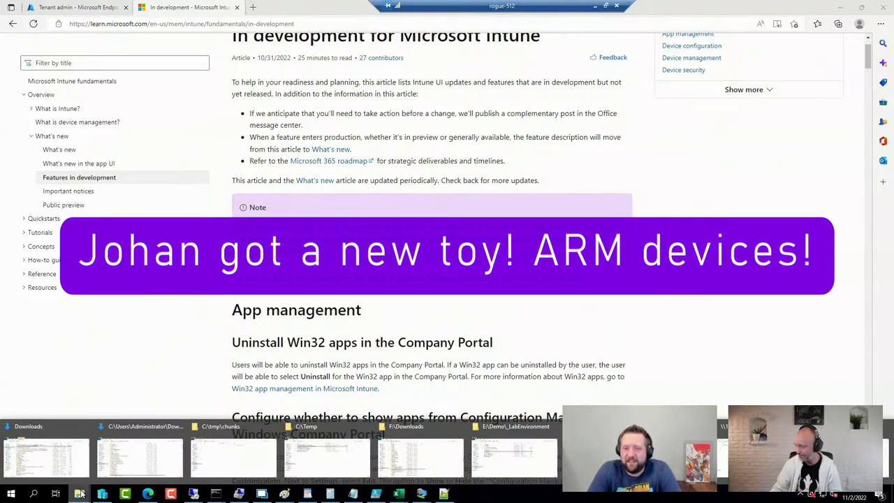
click(140, 458)
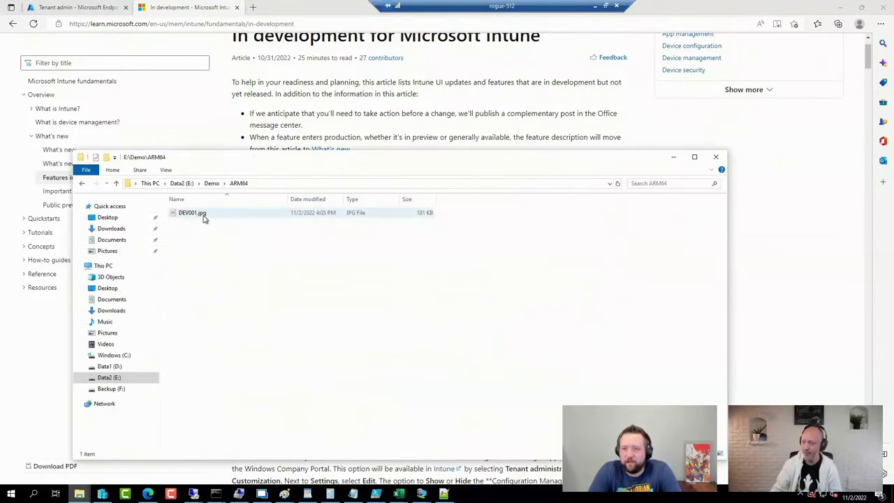
double_click(203, 214)
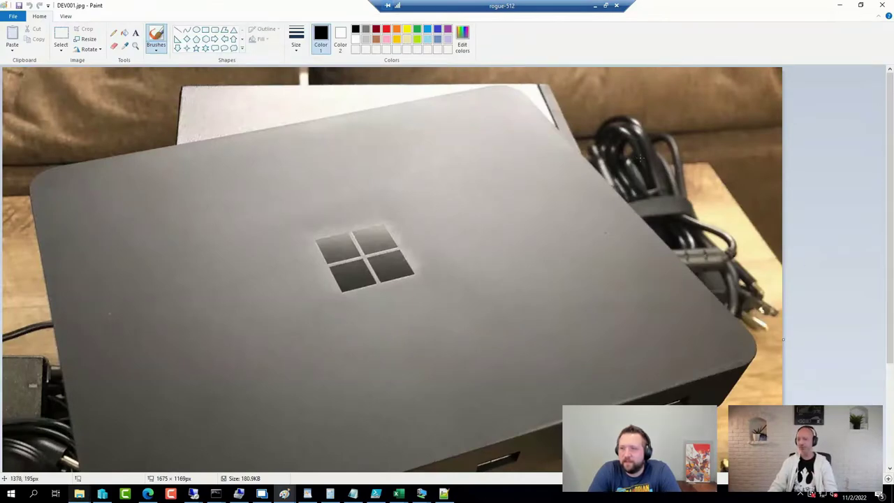
- Zoom out on the DEV001.jpg dev kit photo, then switch to the DEV001 remote session
scroll(602, 168, down, 2)
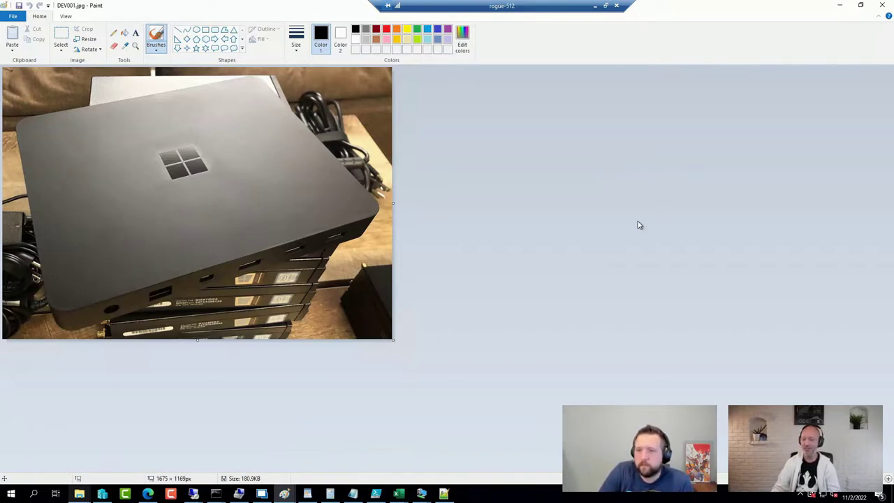
mouse_move(215, 494)
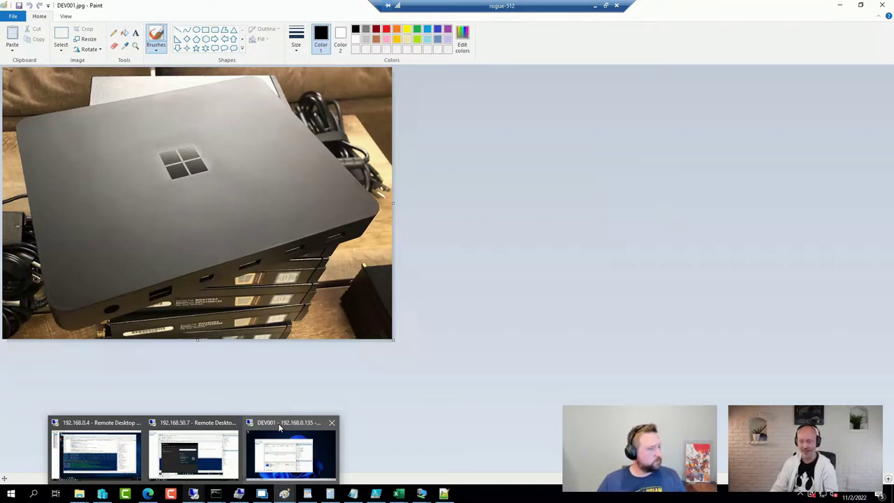
click(274, 426)
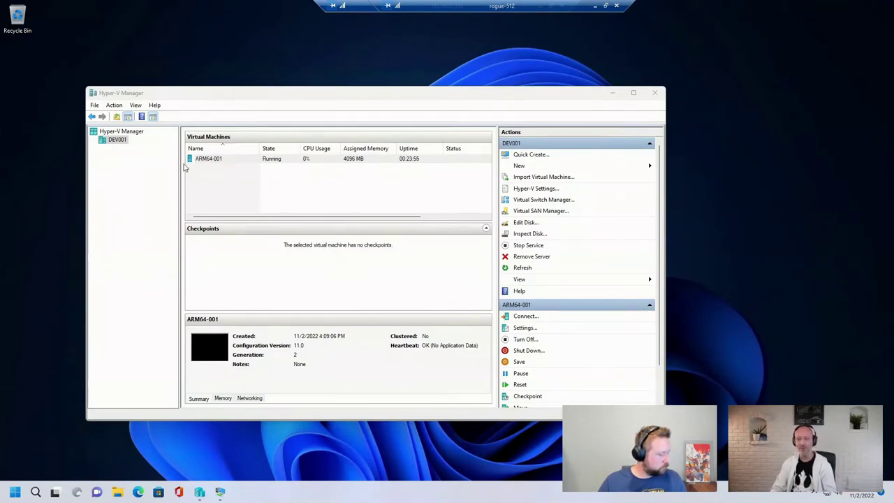
- Drag Hyper-V Manager right so the running ARM64-001 VM details sit nearer centre
drag(270, 94, 399, 91)
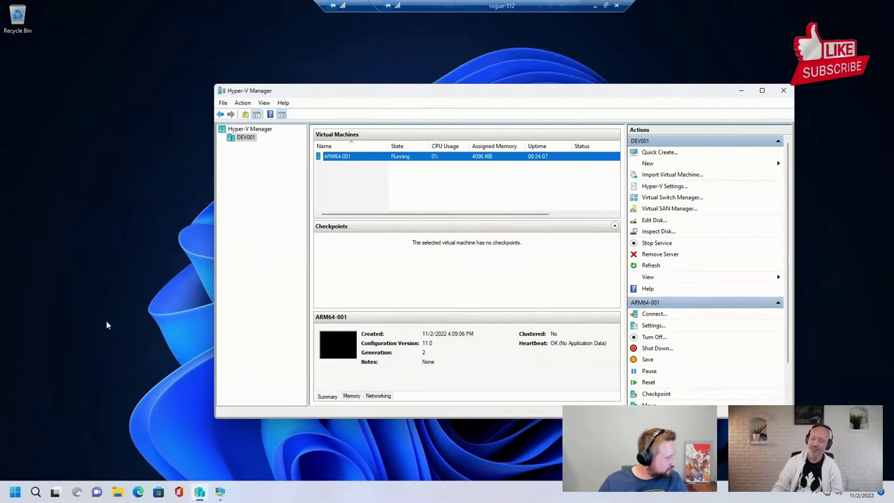
key(super+x)
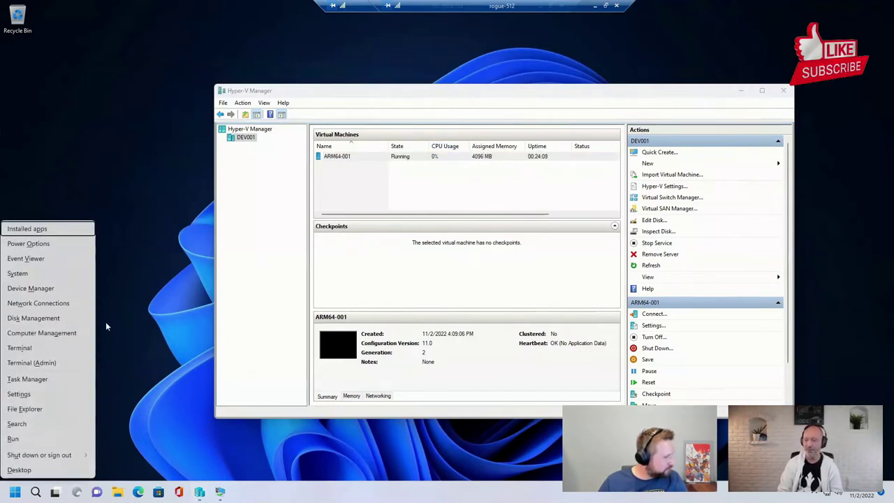
- Launch Terminal (Admin) from the Win+X menu and approve the elevation prompt
key(a)
key(Left)
key(Return)
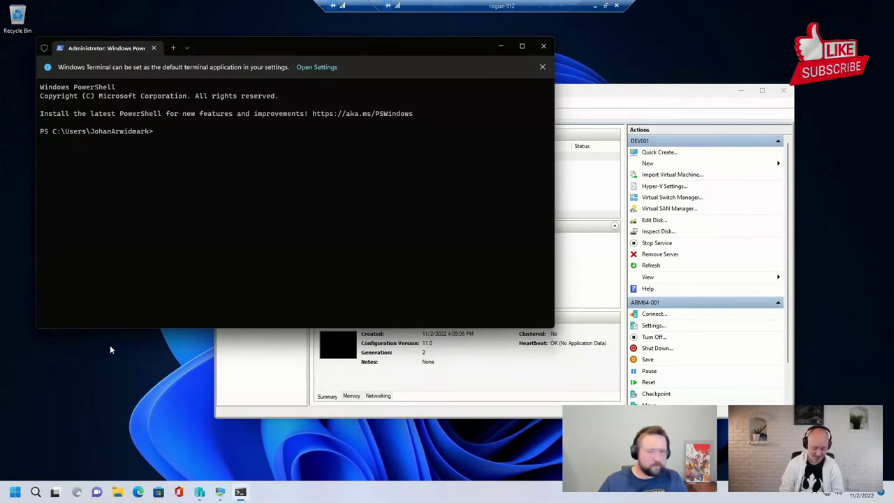
- Enter Get-CimInstance -ClassName Win32_ComputerSystem in the admin PowerShell
text(get-)
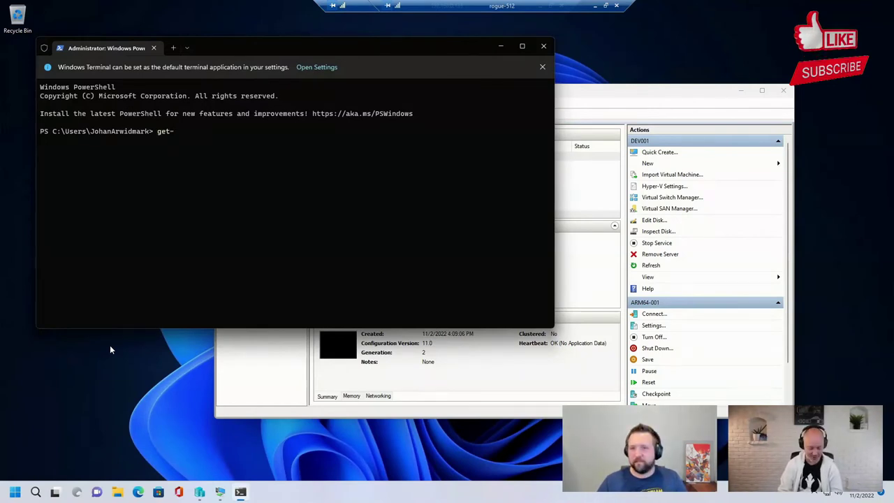
text(cimins)
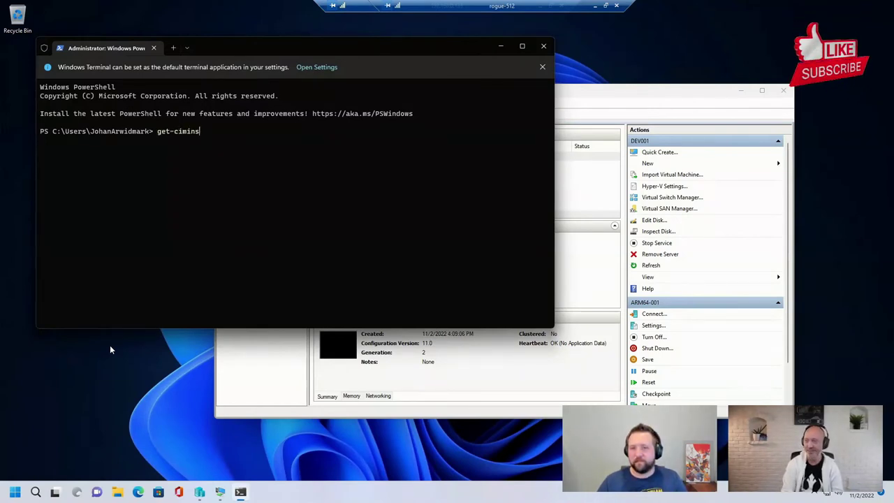
key(Tab)
text(-cl)
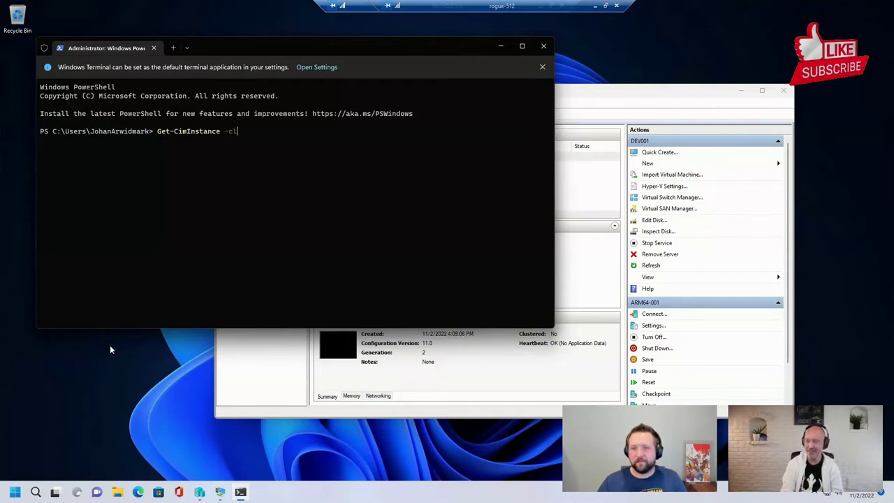
key(Tab)
text(Win32_comp)
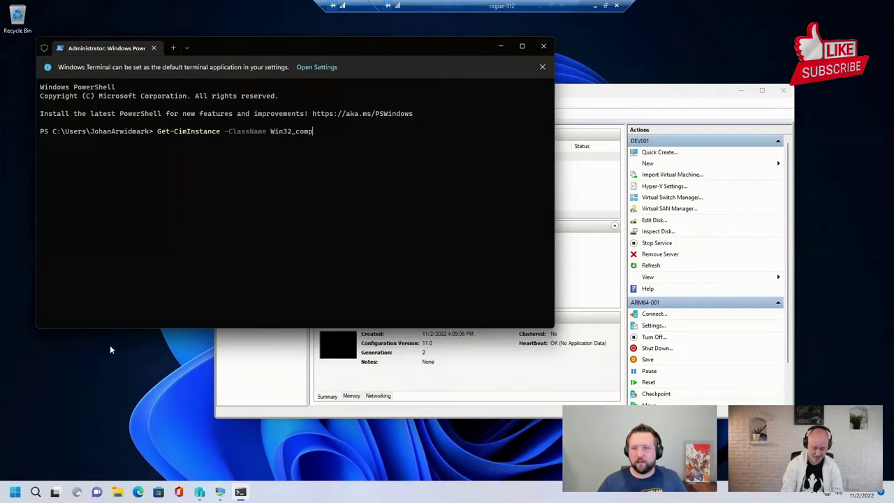
text(out)
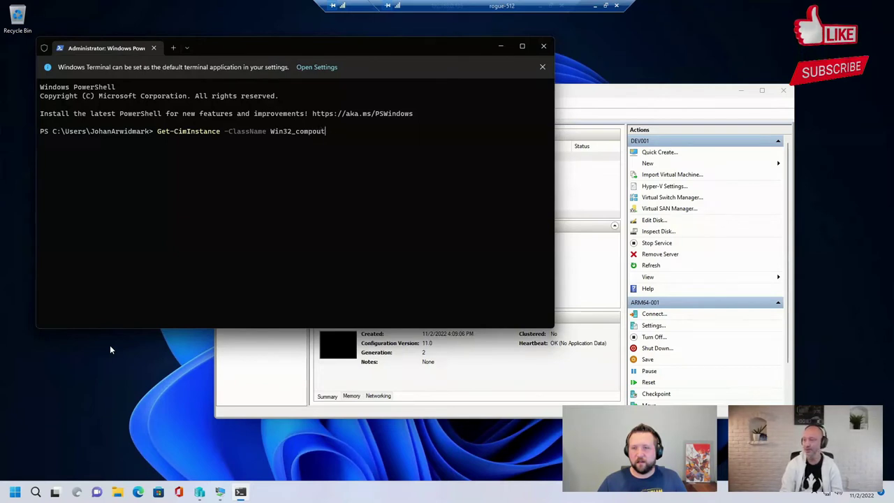
key(BackSpace)
key(BackSpace)
key(BackSpace)
text(uiter)
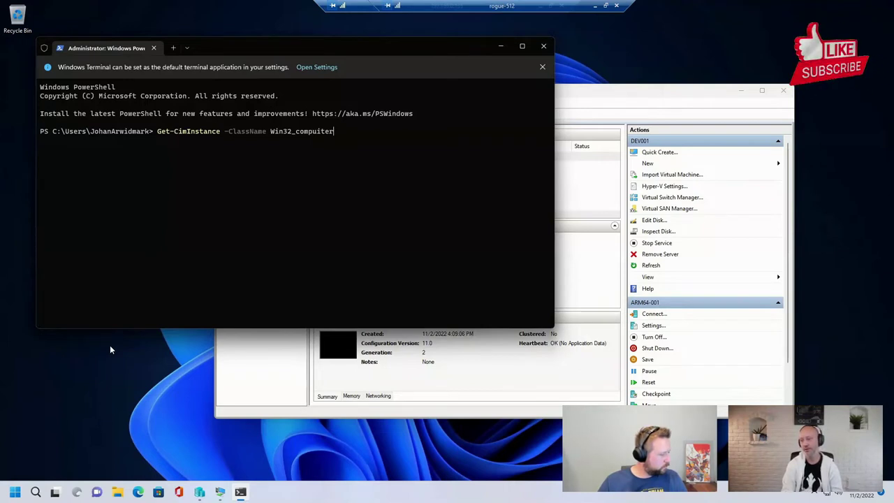
key(BackSpace)
key(BackSpace)
key(BackSpace)
key(BackSpace)
key(BackSpace)
key(BackSpace)
key(BackSpace)
key(BackSpace)
key(BackSpace)
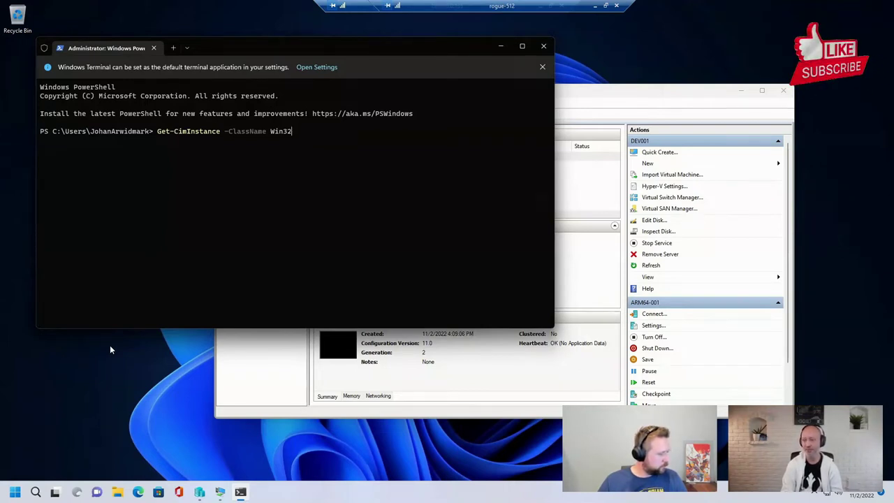
text(_computer)
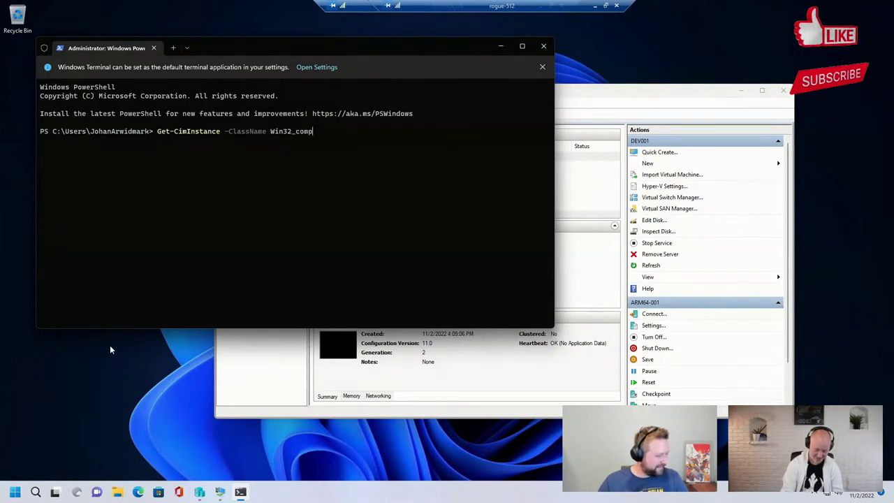
key(Tab)
key(Tab)
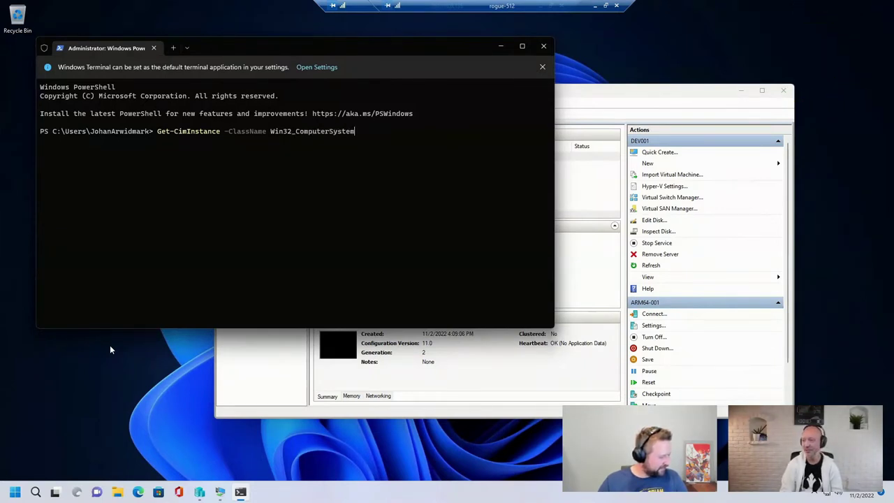
- Pipe it to select Model and run it, showing Windows Dev Kit 2023
text(| selec)
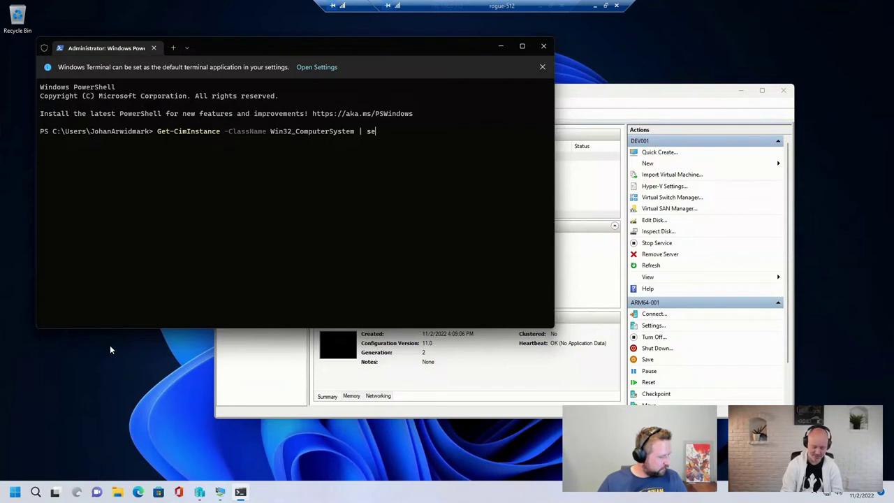
key(BackSpace)
text(ct Mod)
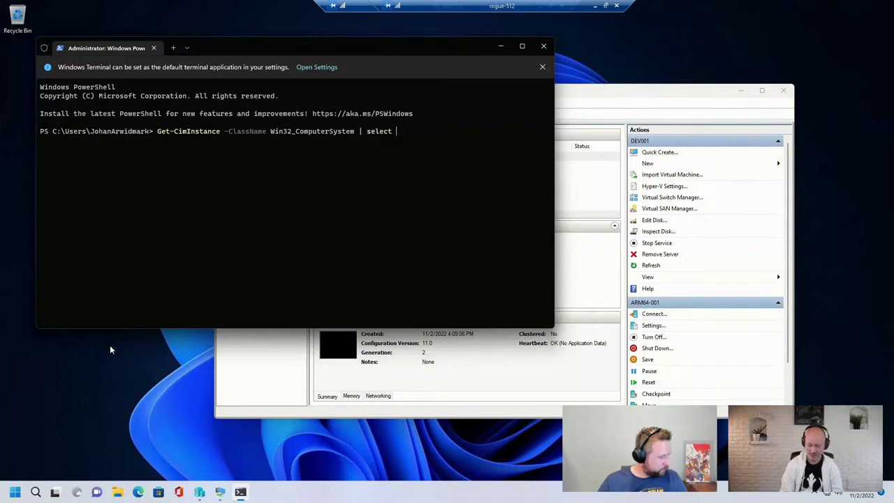
key(BackSpace)
text(del)
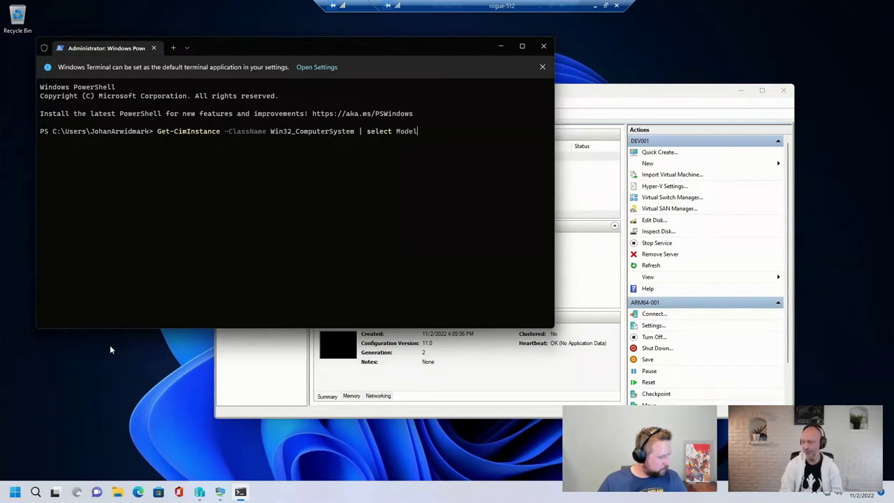
key(Return)
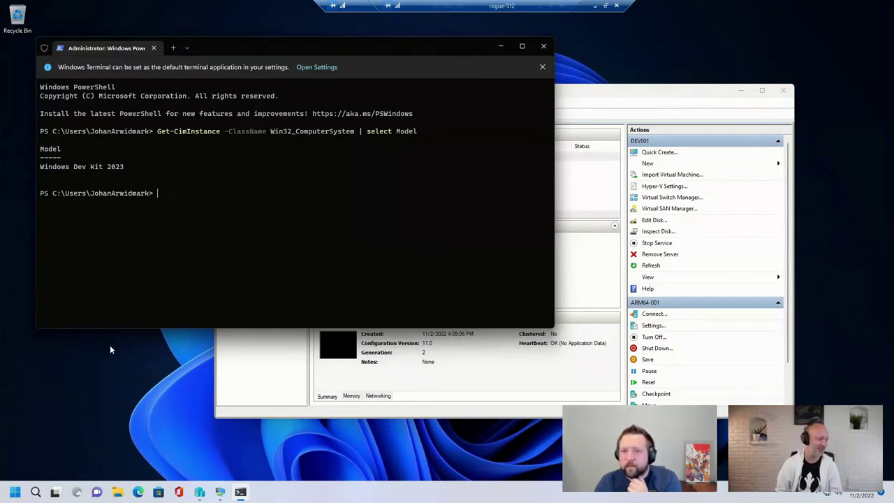
right_click(292, 494)
- View the Snapdragon Compute Platform CPU on Task Manager's Performance tab, then close it
click(286, 444)
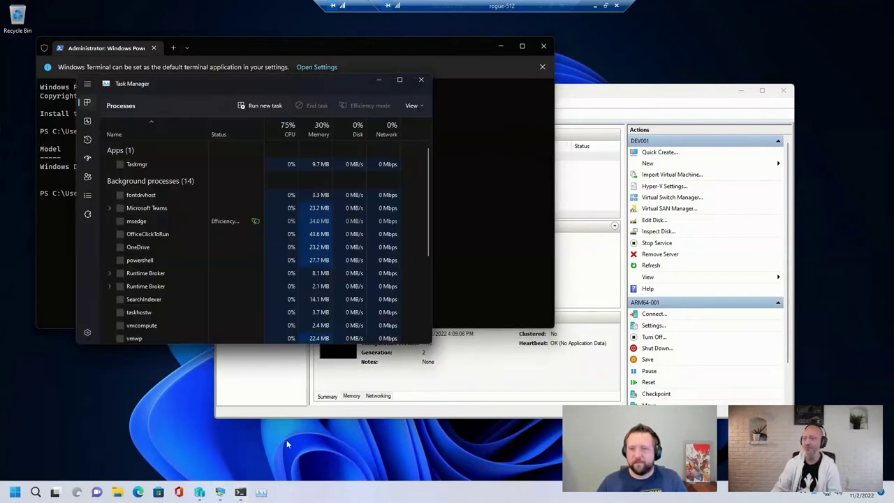
click(89, 122)
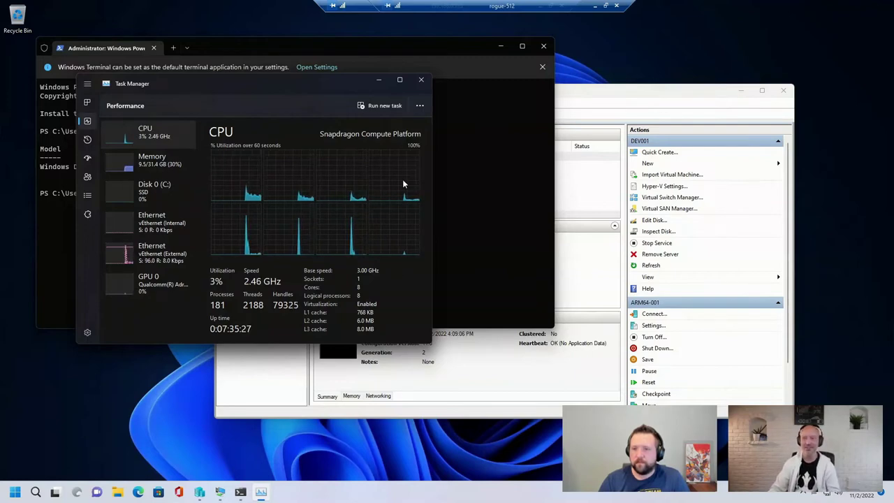
click(422, 81)
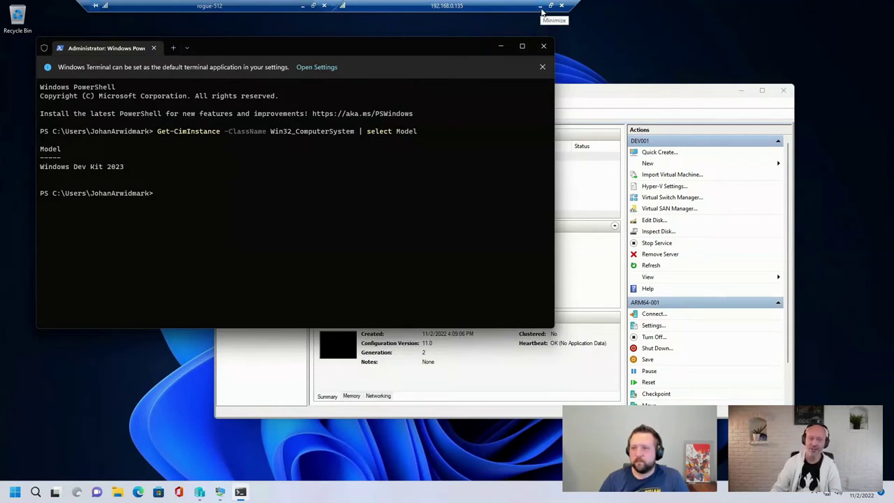
click(541, 9)
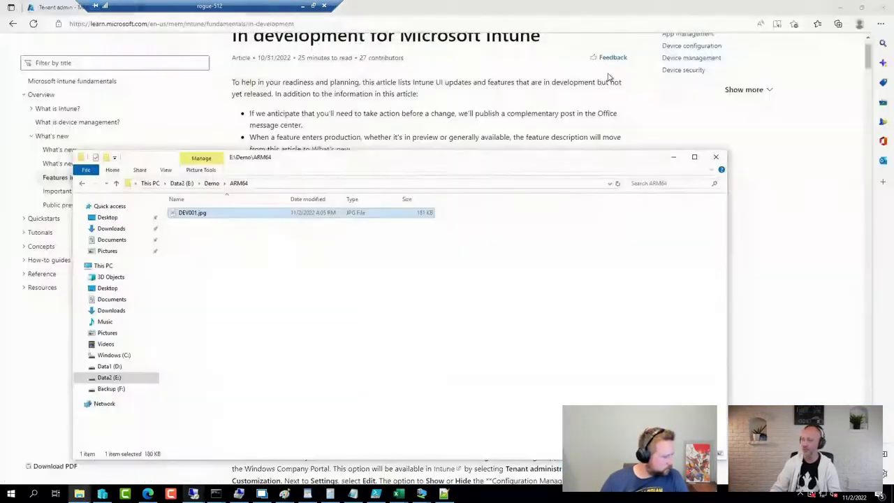
- Minimize Paint and open the pasted tweet URL about 32bit architecture gotchas in Edge
click(840, 5)
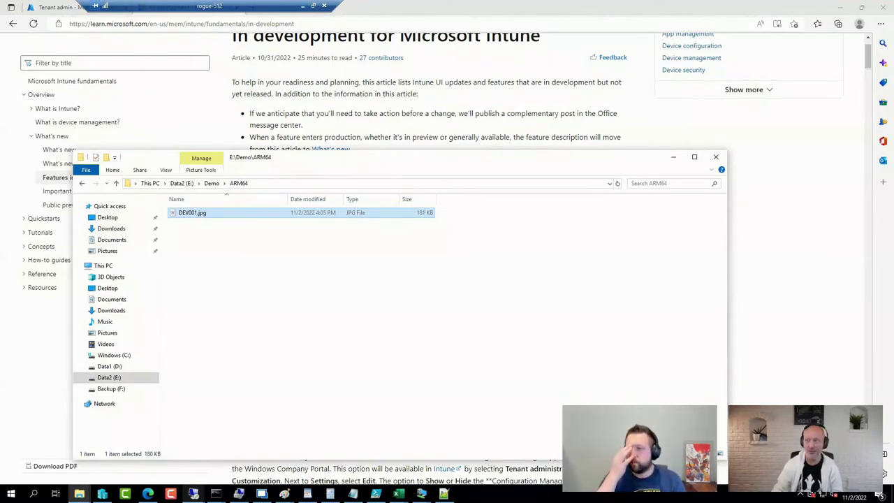
click(334, 23)
key(ctrl+v)
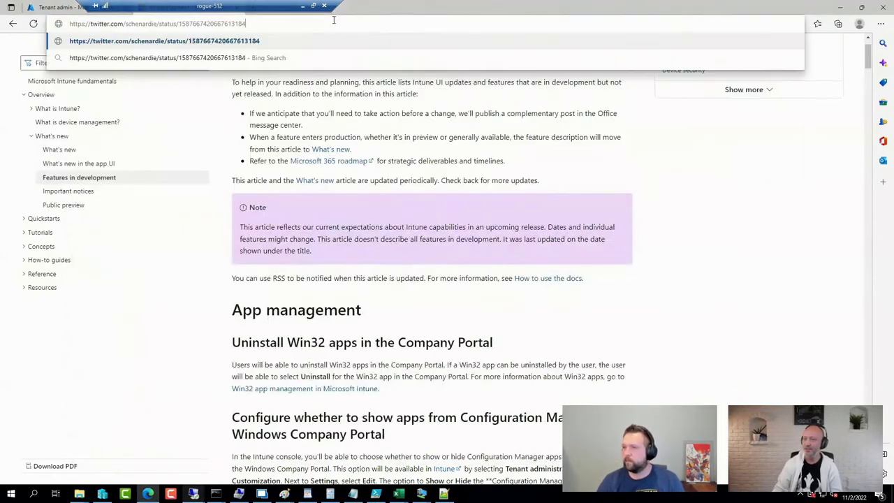
key(Return)
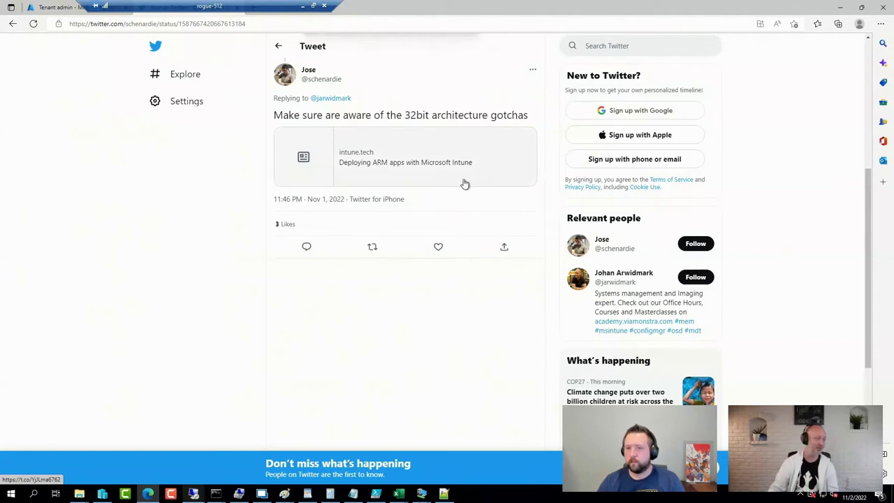
- Open the 'Deploying ARM apps with Microsoft Intune' article and scroll to 'How should I set it up in Intune?'
click(409, 171)
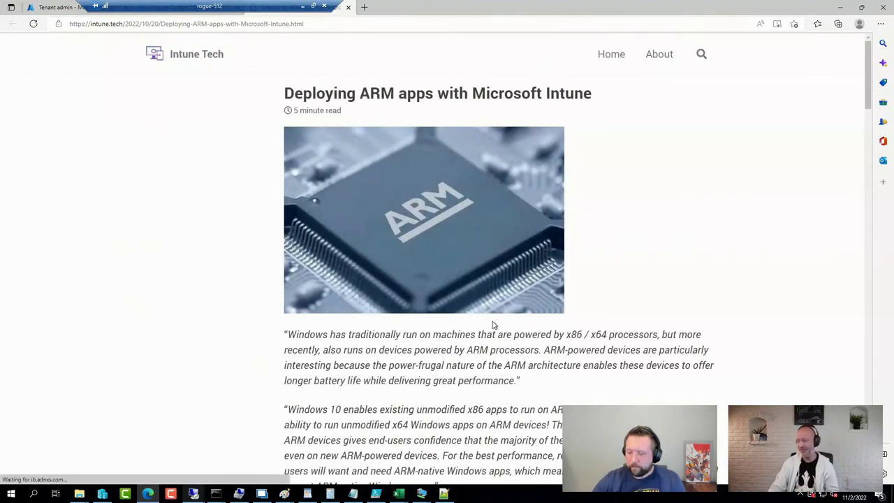
scroll(496, 347, down, 3)
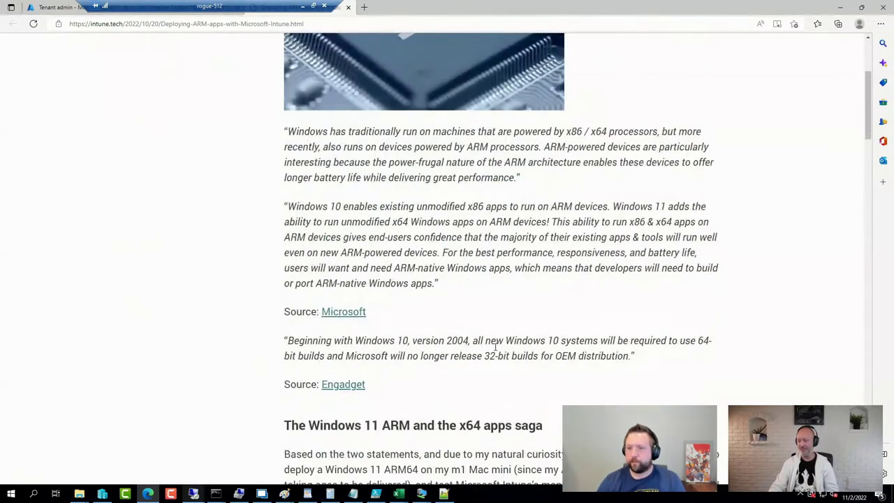
scroll(495, 347, down, 2)
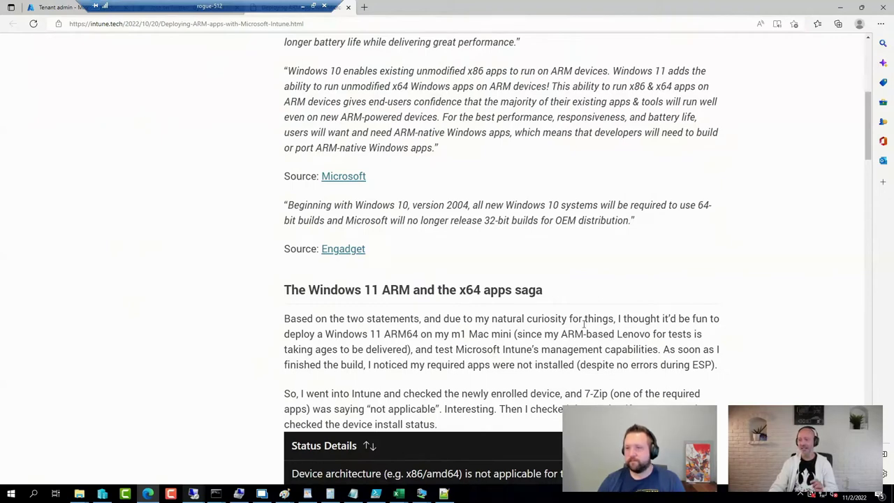
scroll(582, 323, down, 4)
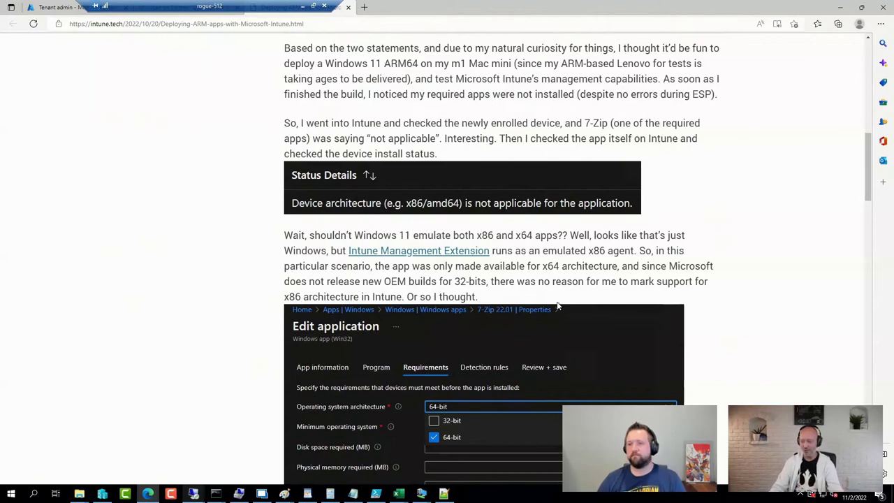
scroll(556, 305, down, 6)
scroll(557, 306, down, 6)
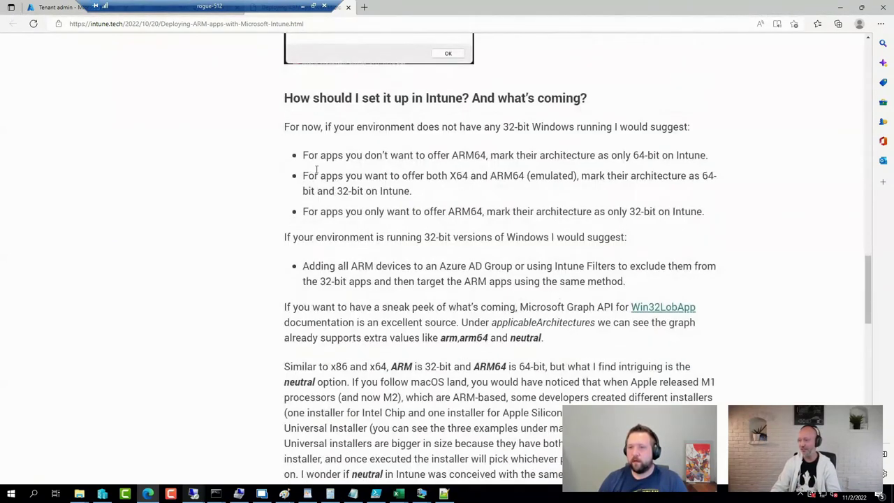
- Annotate the architecture suggestions, 32-bit, Graph API and arm/arm64/neutral values, then clear the marks
mouse_move(260, 115)
mouse_down()
mouse_move(718, 196)
mouse_move(750, 228)
mouse_up()
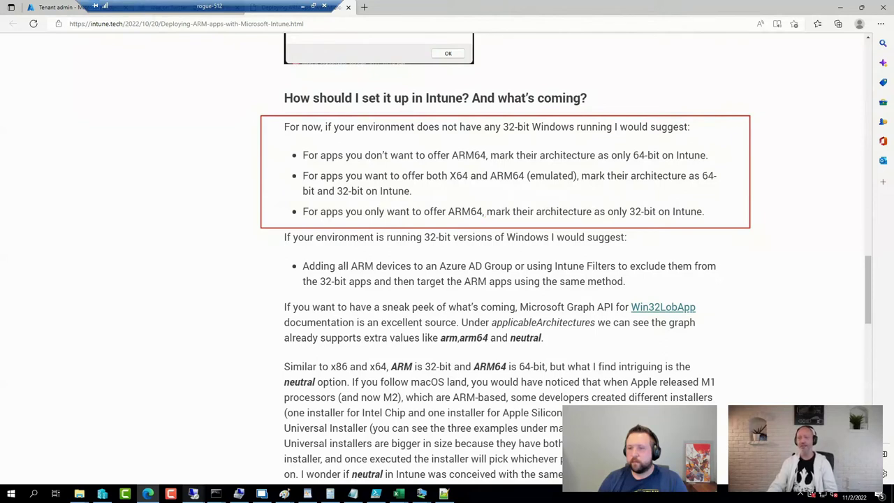
drag(601, 221, 658, 220)
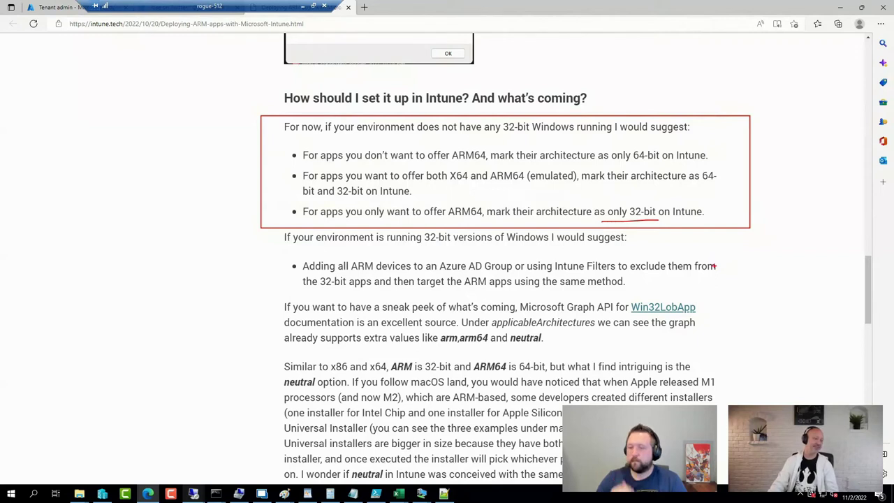
drag(430, 222, 481, 221)
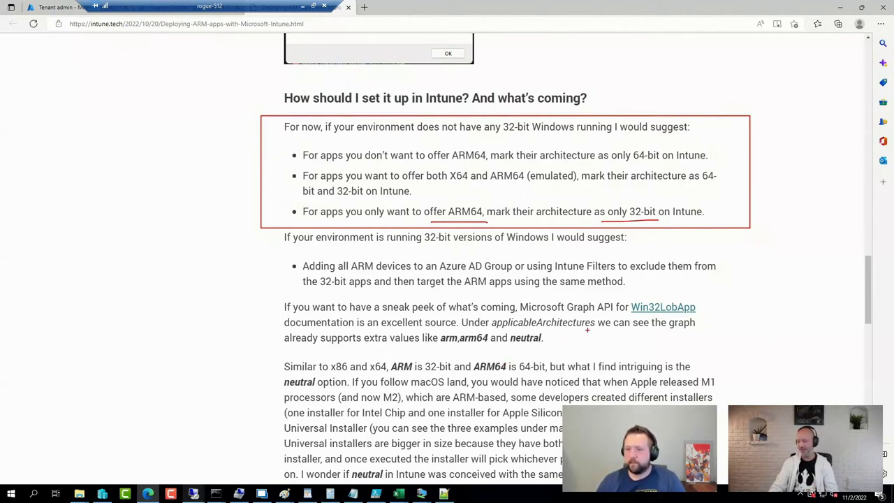
drag(519, 315, 613, 322)
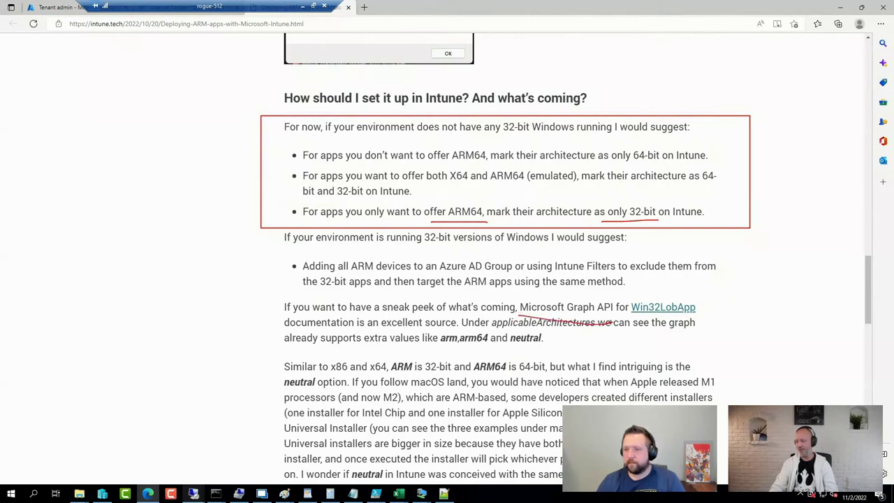
mouse_move(507, 298)
mouse_down()
mouse_move(640, 320)
mouse_move(704, 318)
mouse_up()
mouse_move(400, 324)
mouse_down()
mouse_move(541, 359)
mouse_move(553, 354)
mouse_up()
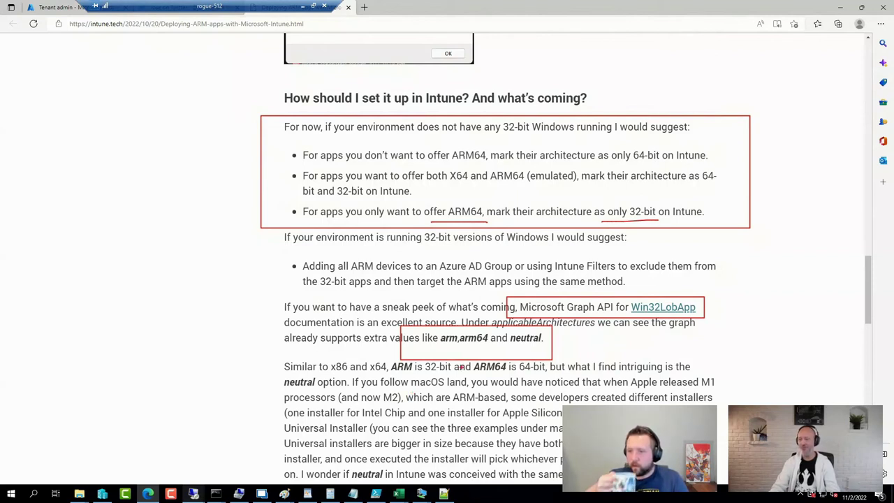
key(Escape)
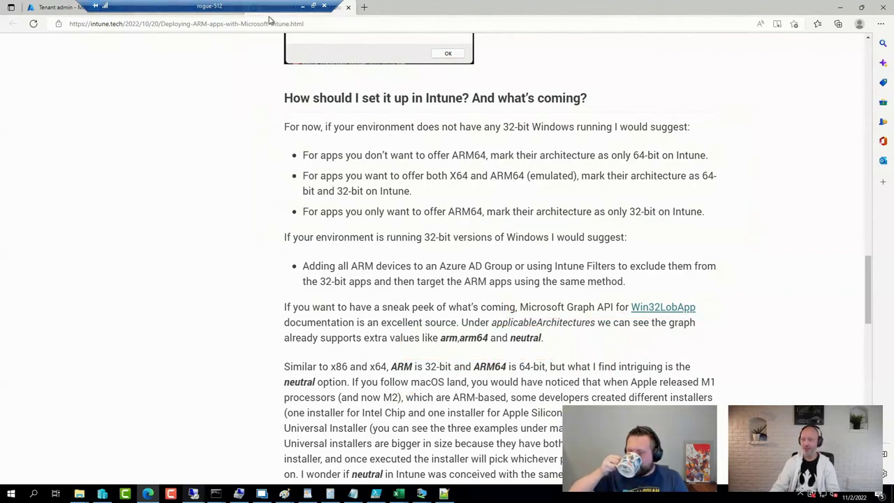
drag(226, 5, 534, 19)
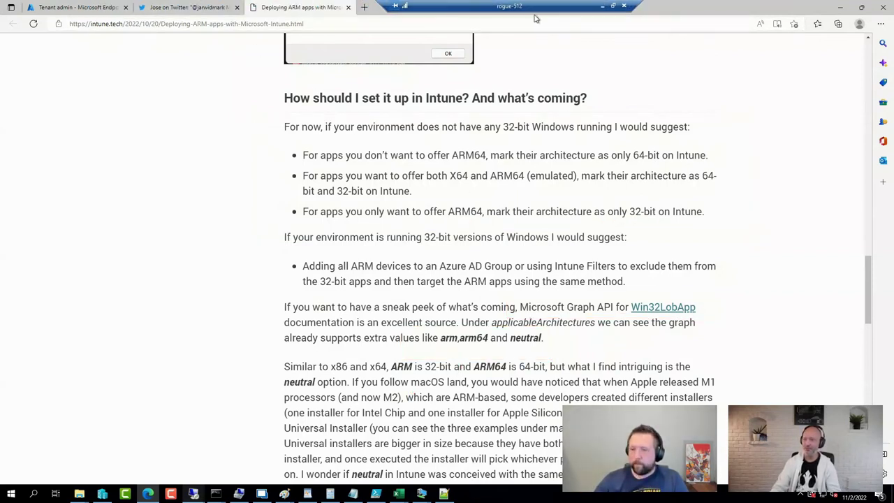
- In Devices > Windows, search 'dev' and open the DEV001 device overview
click(80, 7)
click(27, 119)
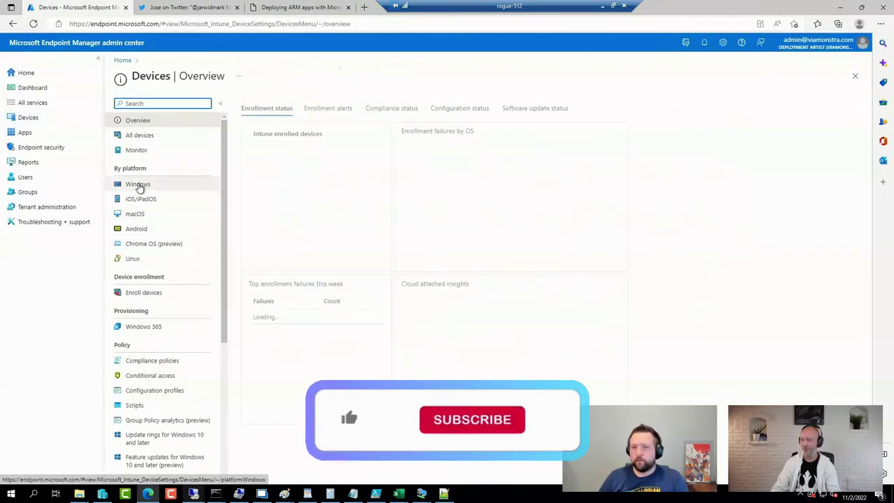
click(138, 186)
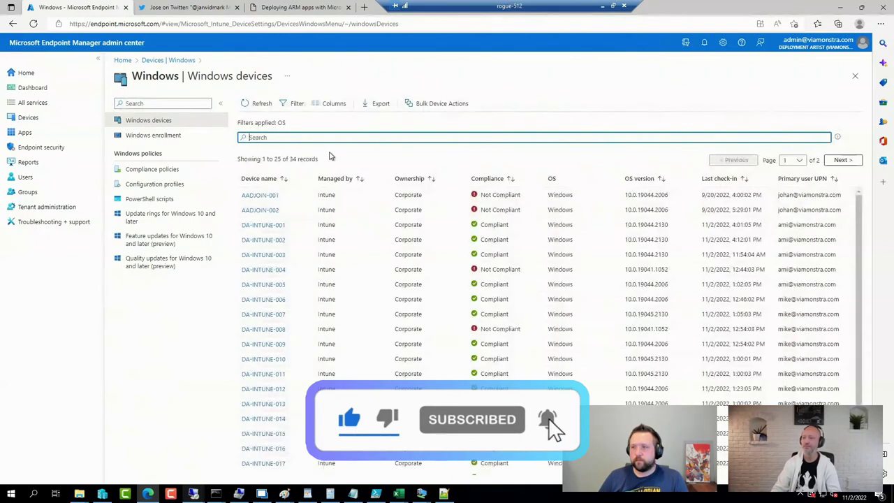
text(dev)
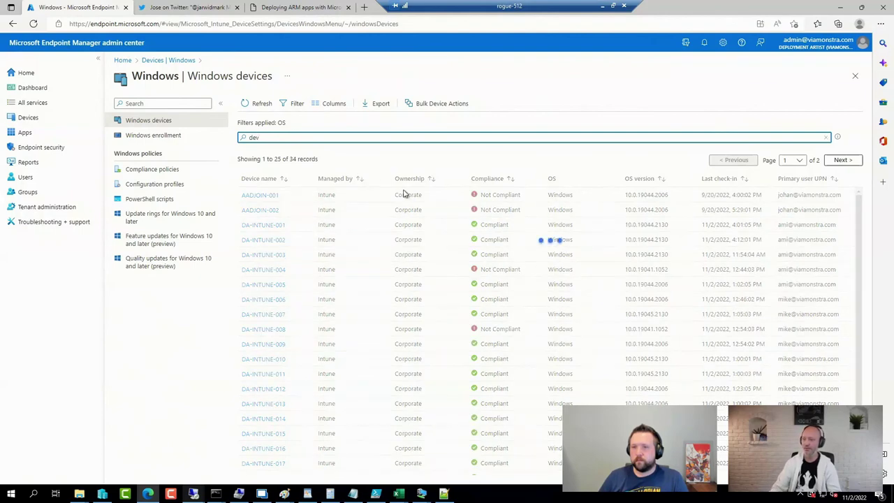
click(253, 196)
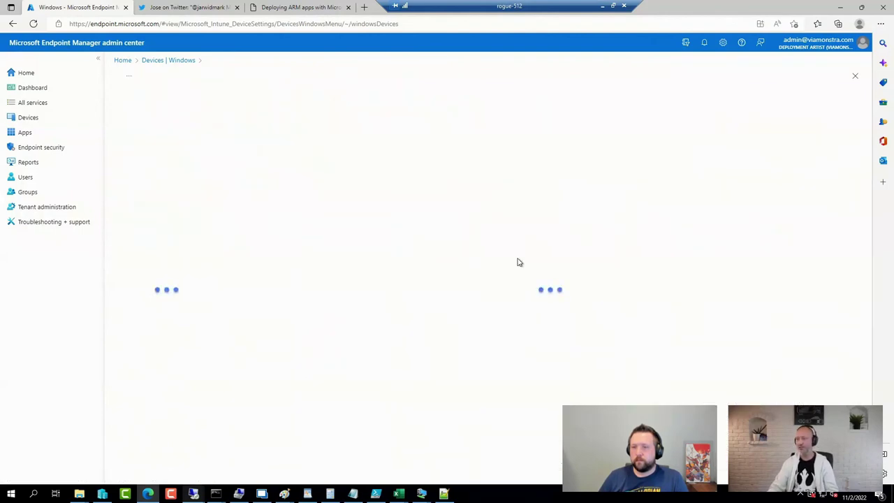